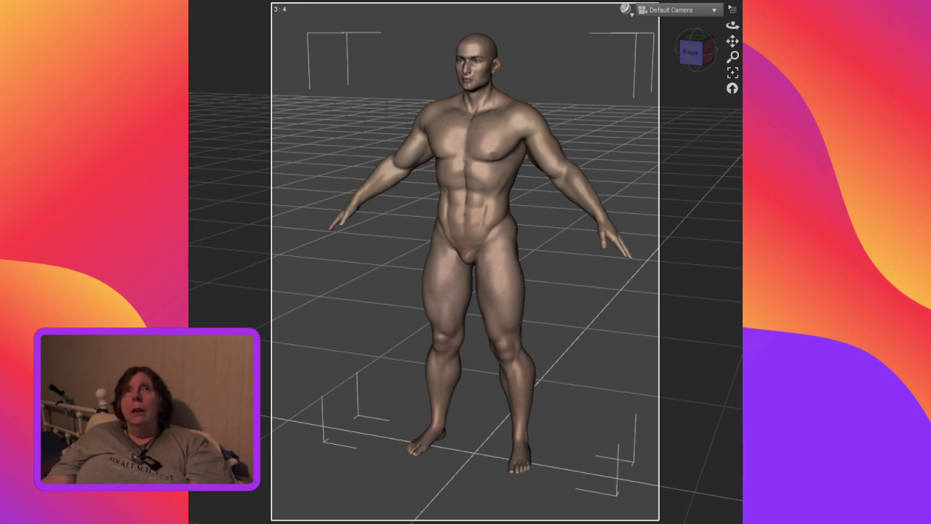
left_click(500, 298)
left_click(704, 323)
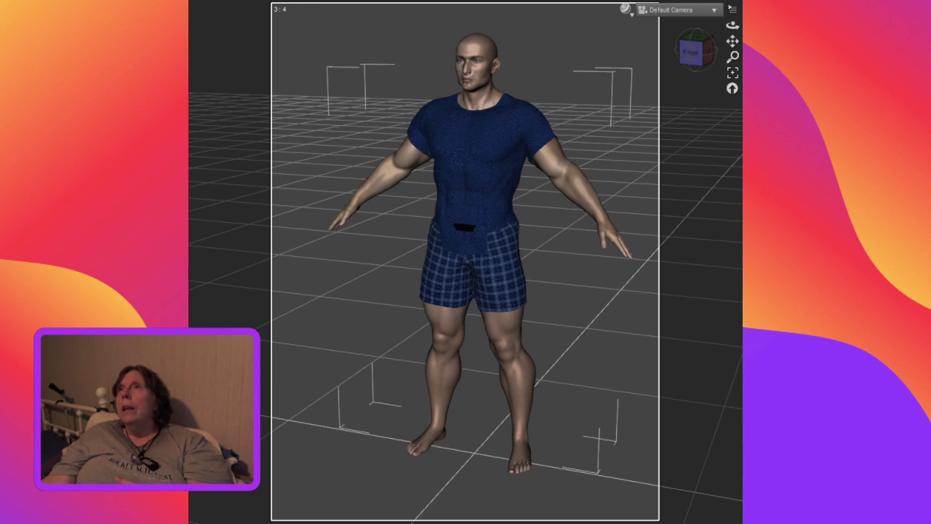
left_click(473, 269)
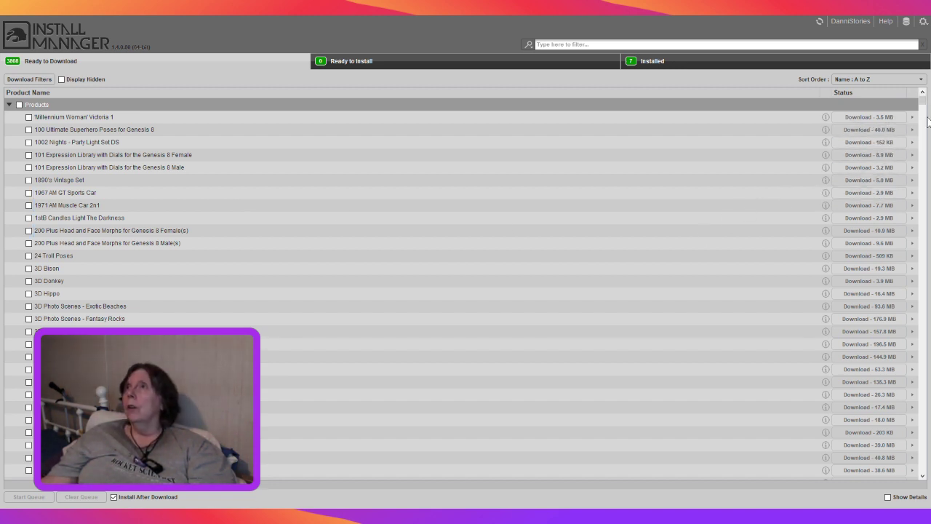
Find Mesh Grabber for DAZ Studio 4.5+ (Win 64-bit) among the downloadable products, then download and install it.
scroll(925, 107, "down", 2)
left_click_drag(925, 107, 927, 319)
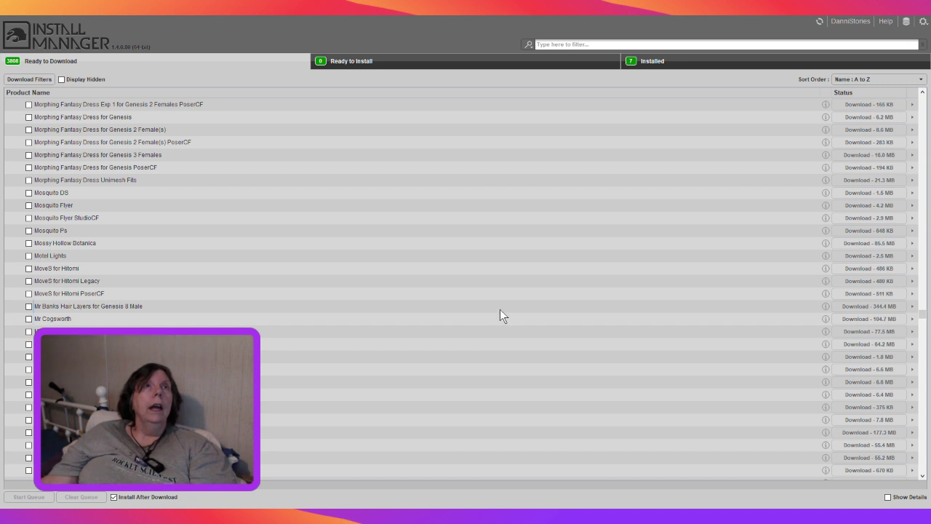
scroll(193, 279, "up", 4)
scroll(203, 280, "up", 18)
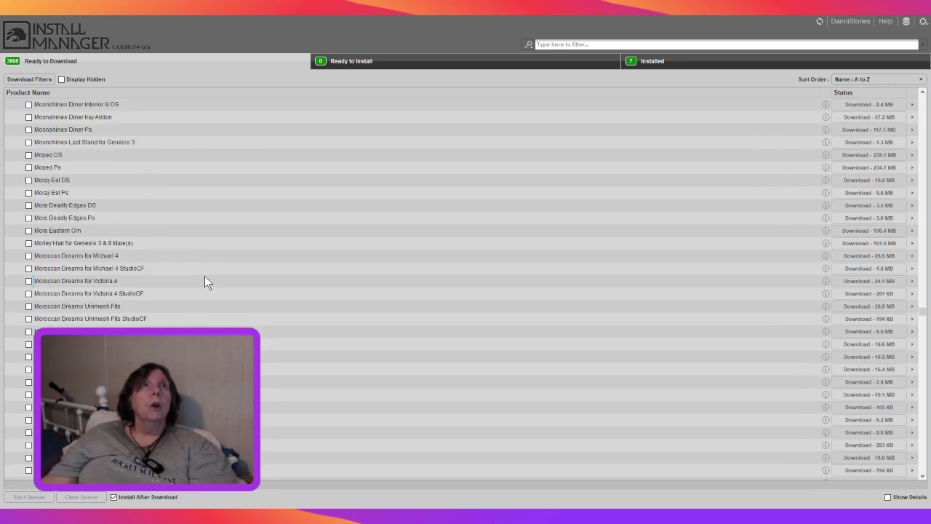
scroll(205, 277, "up", 20)
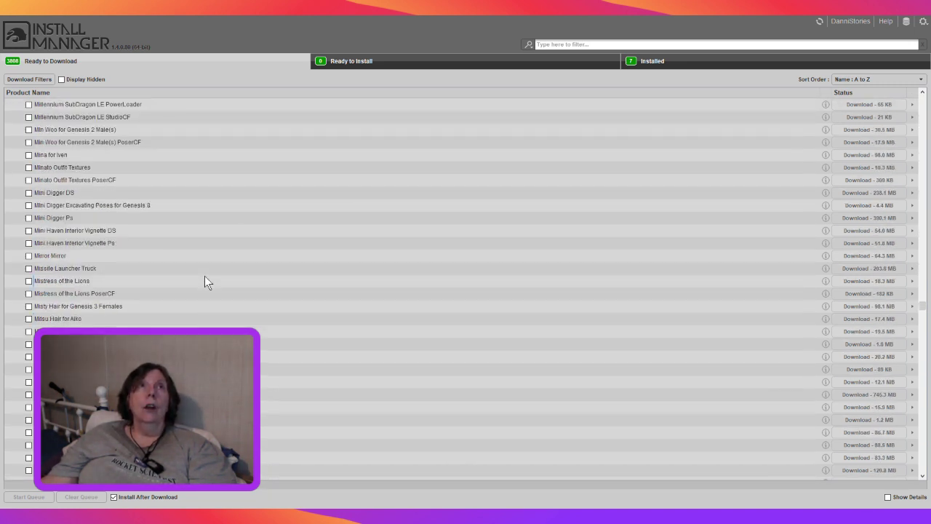
scroll(205, 277, "up", 20)
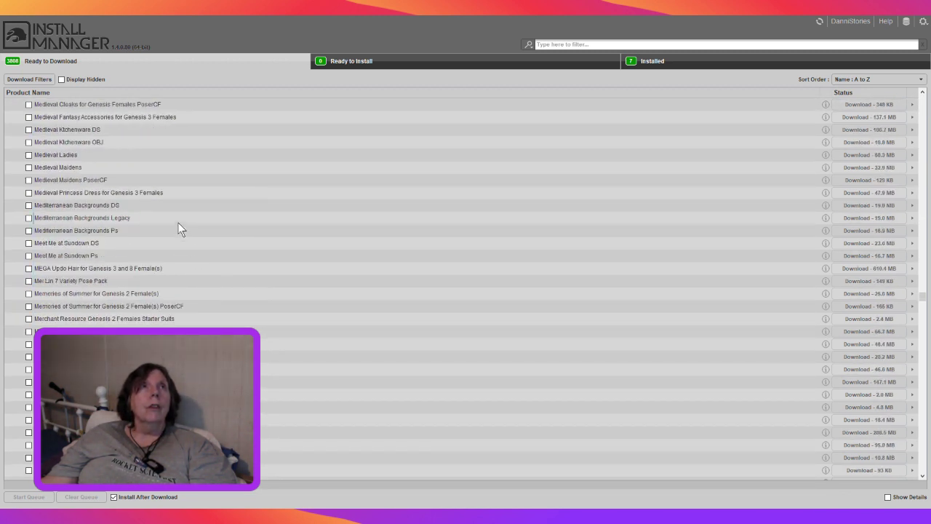
scroll(179, 227, "up", 1)
scroll(196, 251, "down", 6)
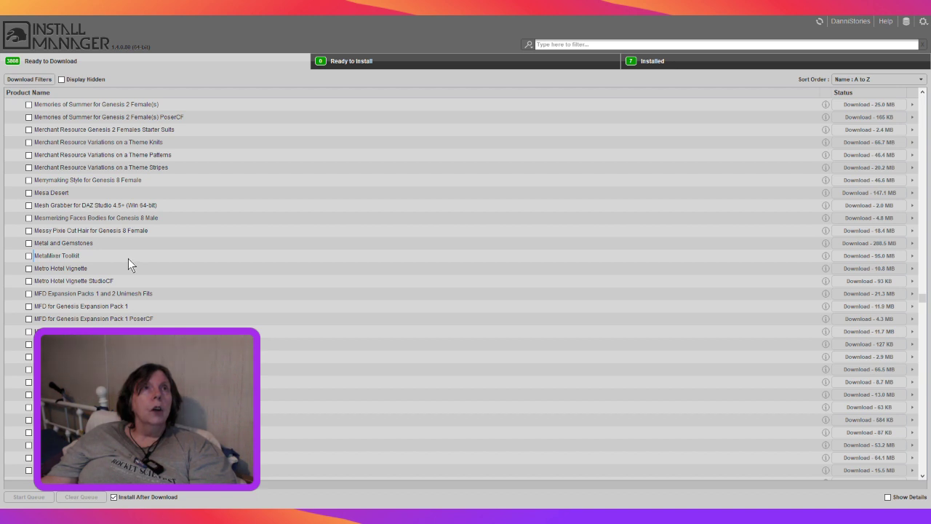
left_click(29, 206)
left_click(29, 206)
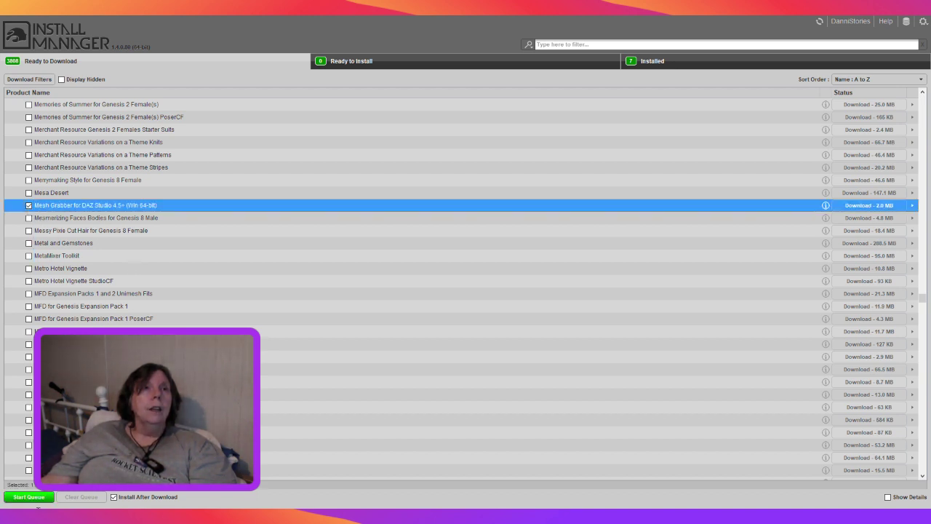
left_click(27, 497)
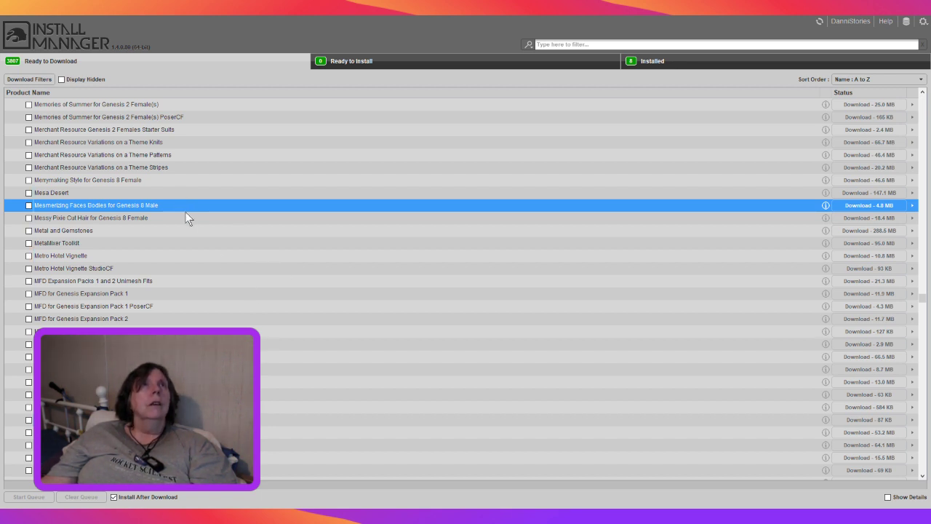
Download and install Genesis 8 Male Body Morphs, Expressions, Head Morphs, PowerPose Templates and the two products listed directly below them.
scroll(188, 268, "down", 3)
scroll(188, 268, "down", 15)
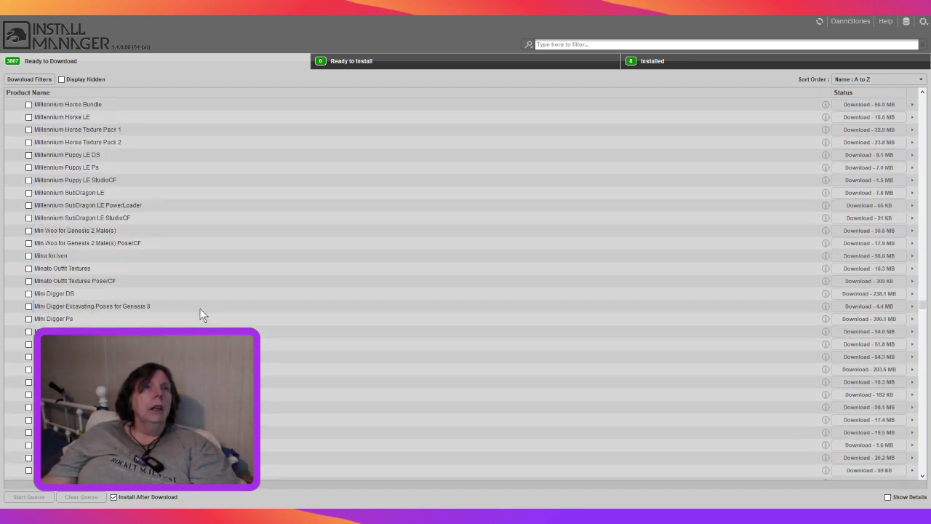
scroll(201, 315, "up", 20)
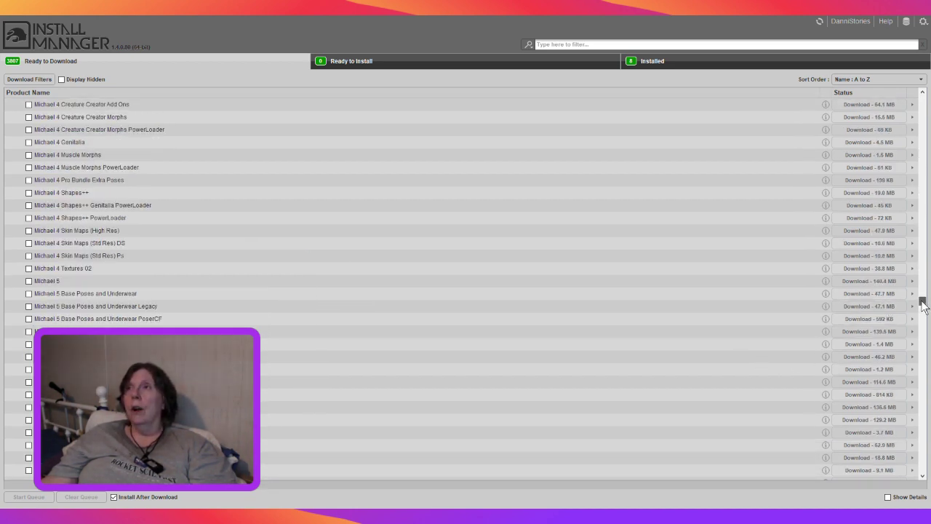
left_click_drag(922, 301, 928, 241)
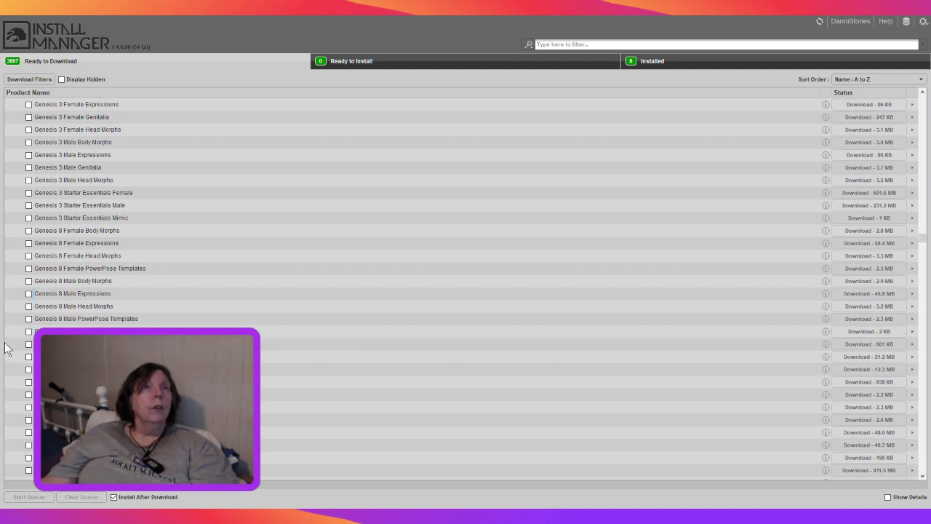
left_click(29, 281)
left_click(28, 294)
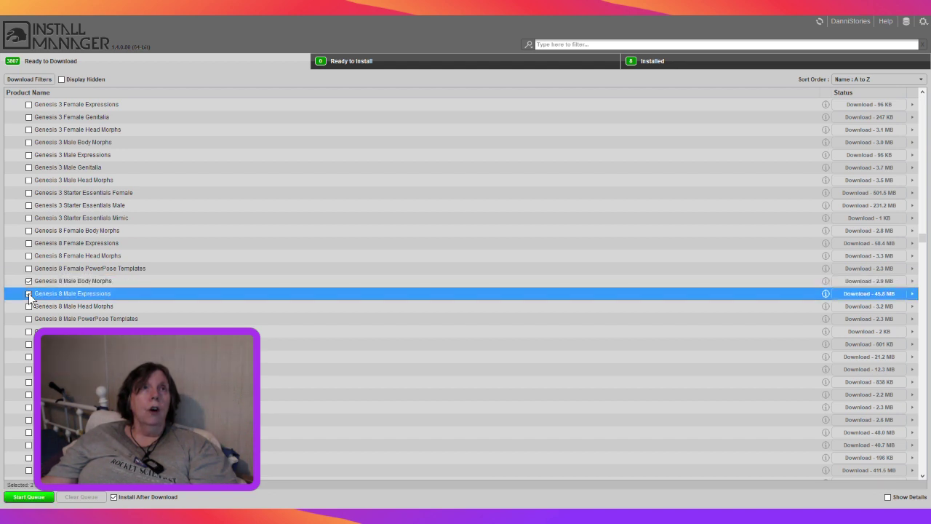
left_click(28, 306)
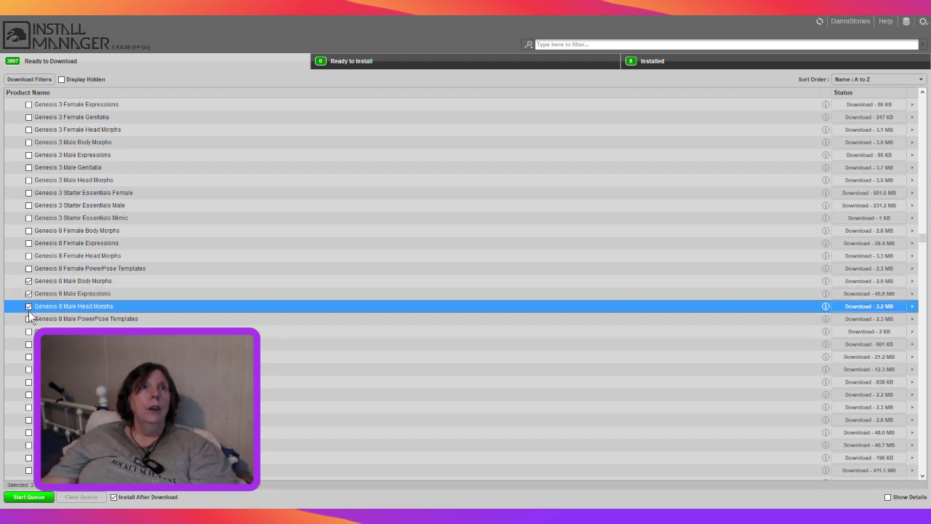
left_click(28, 319)
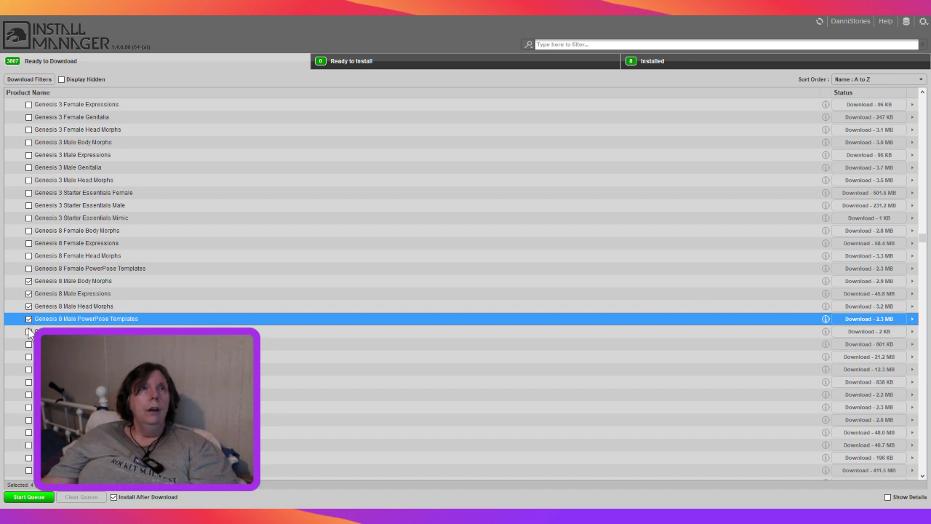
left_click(28, 331)
left_click(29, 344)
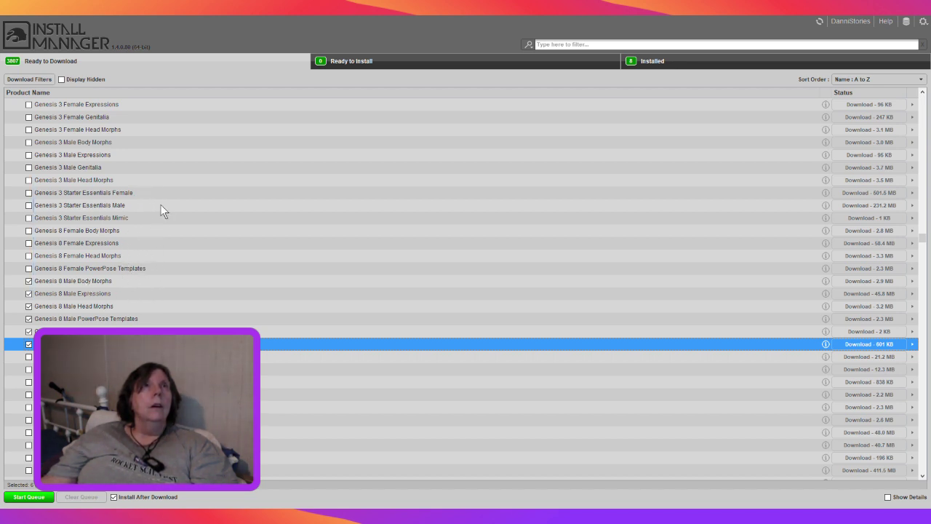
scroll(174, 204, "up", 20)
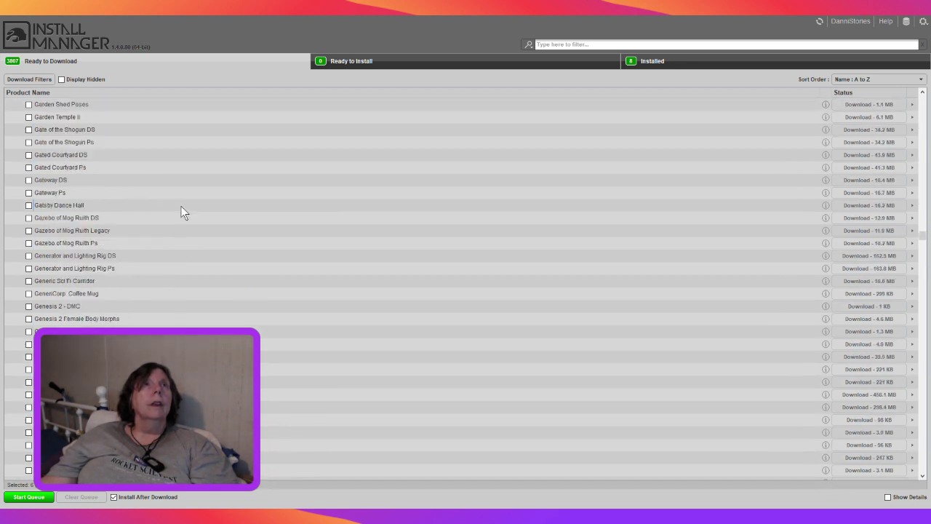
scroll(181, 211, "up", 20)
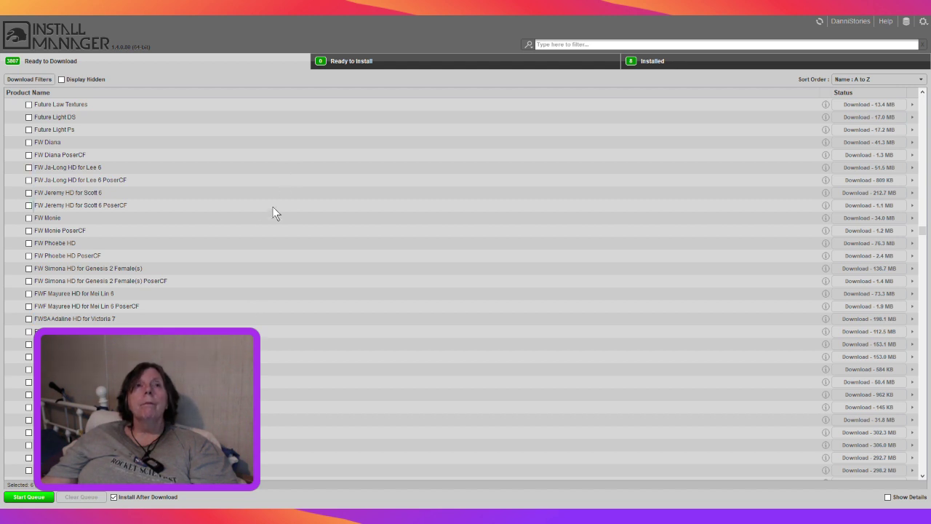
left_click(29, 496)
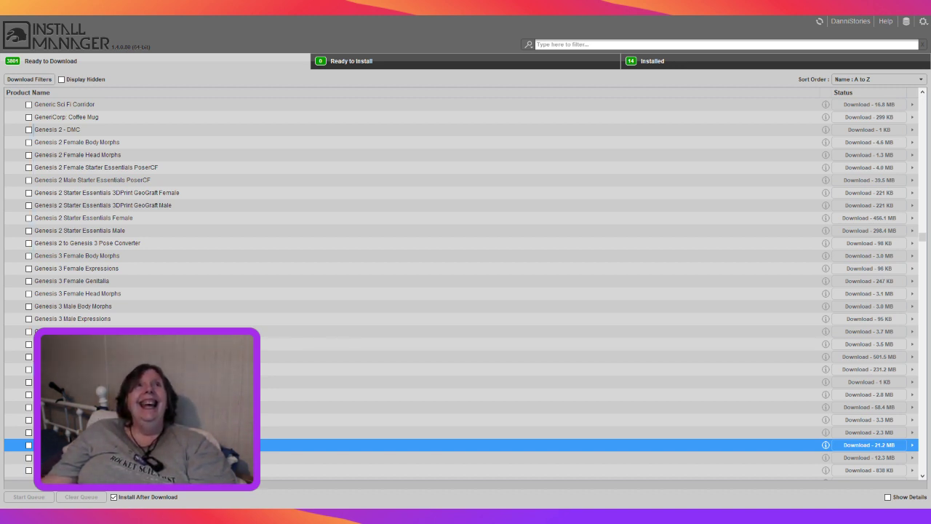
scroll(34, 174, "up", 3)
scroll(35, 205, "up", 15)
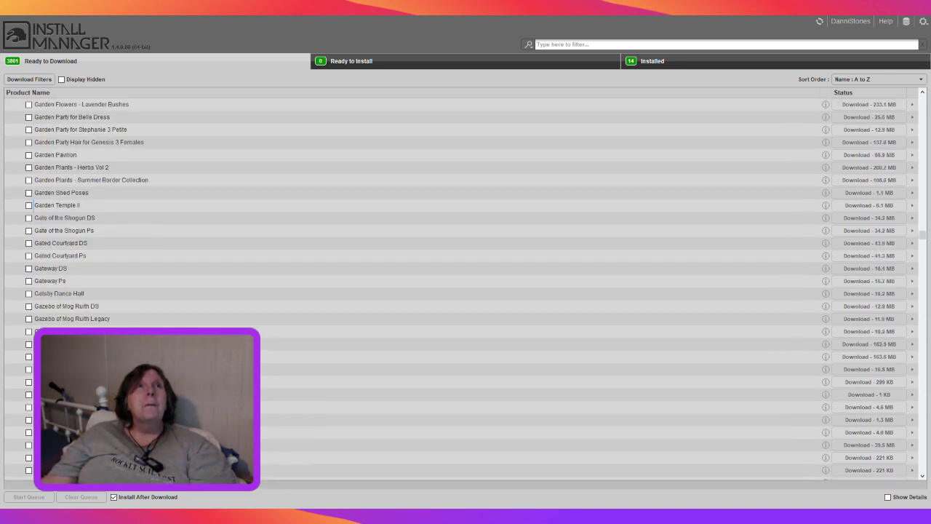
scroll(34, 205, "up", 15)
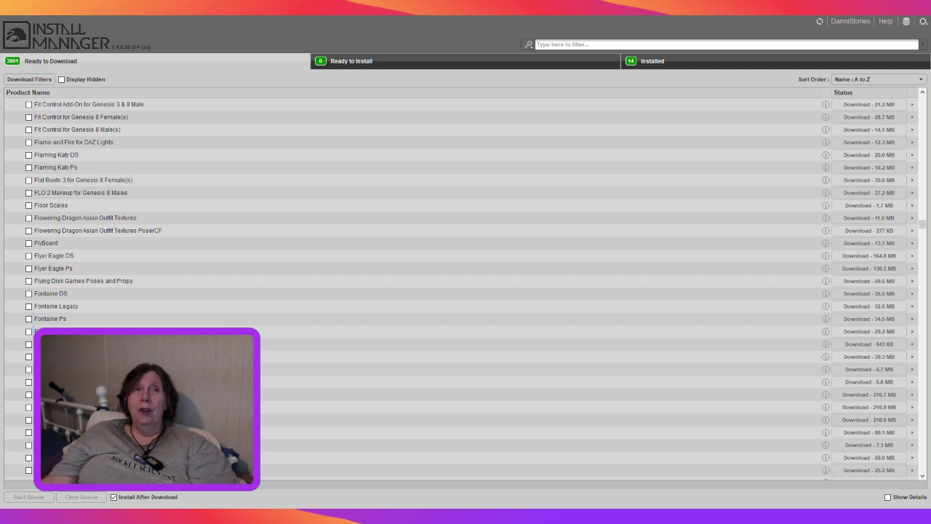
scroll(33, 268, "down", 6)
scroll(34, 299, "down", 20)
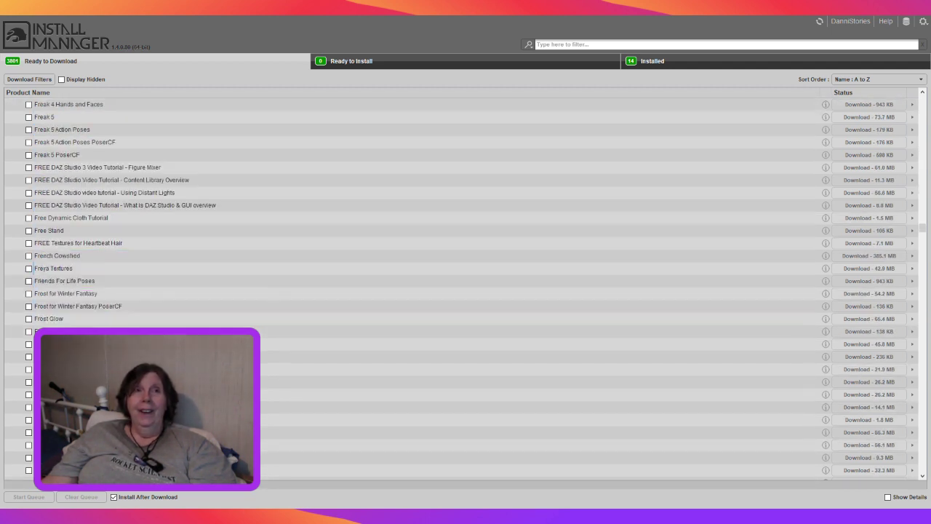